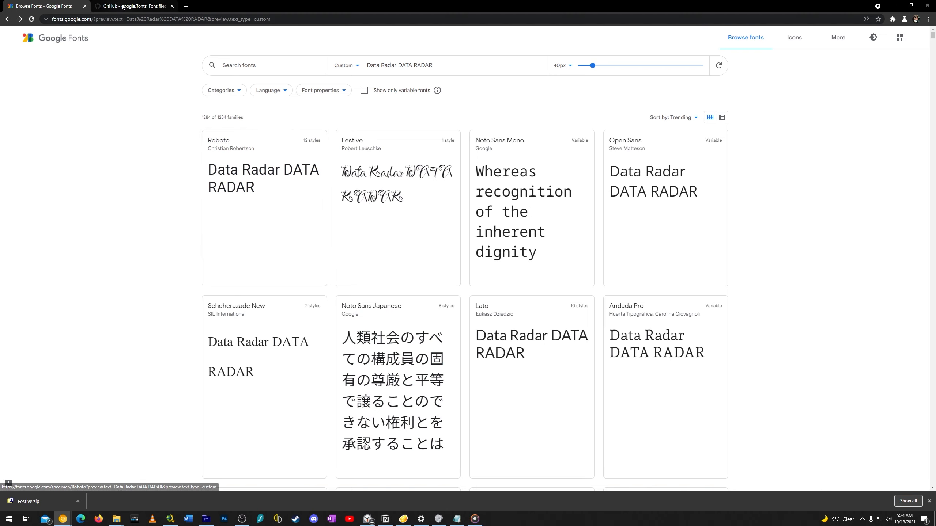
Download the ZIP snapshot of all Google Fonts linked in the README of the google/fonts GitHub repository
click(132, 5)
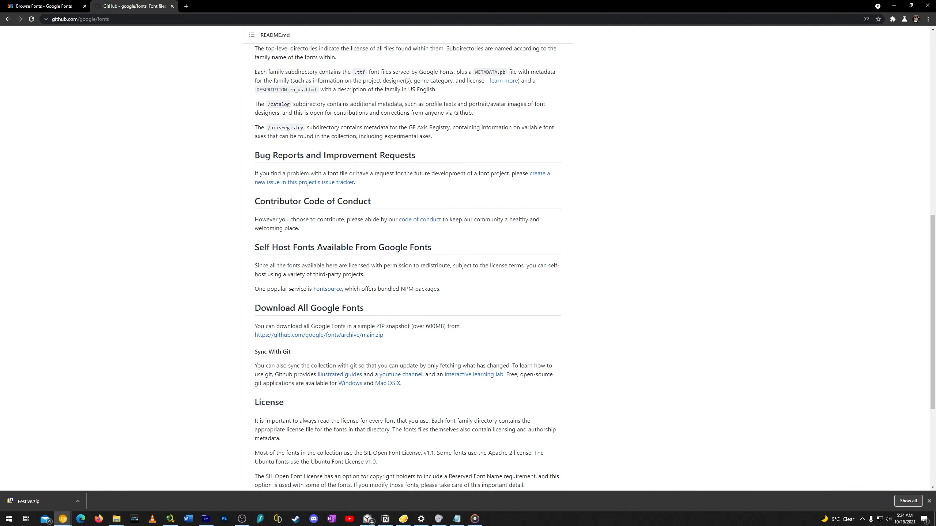
scroll(215, 138, up, 10)
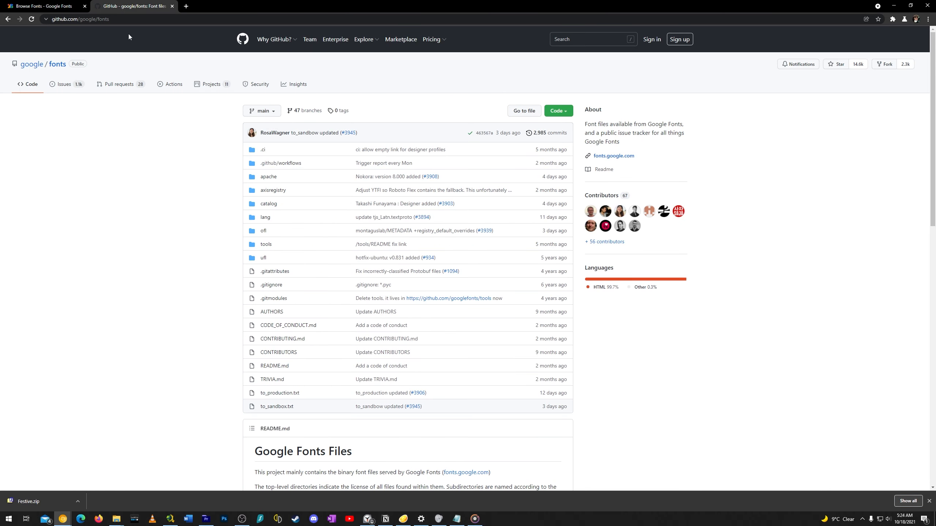
scroll(168, 232, down, 14)
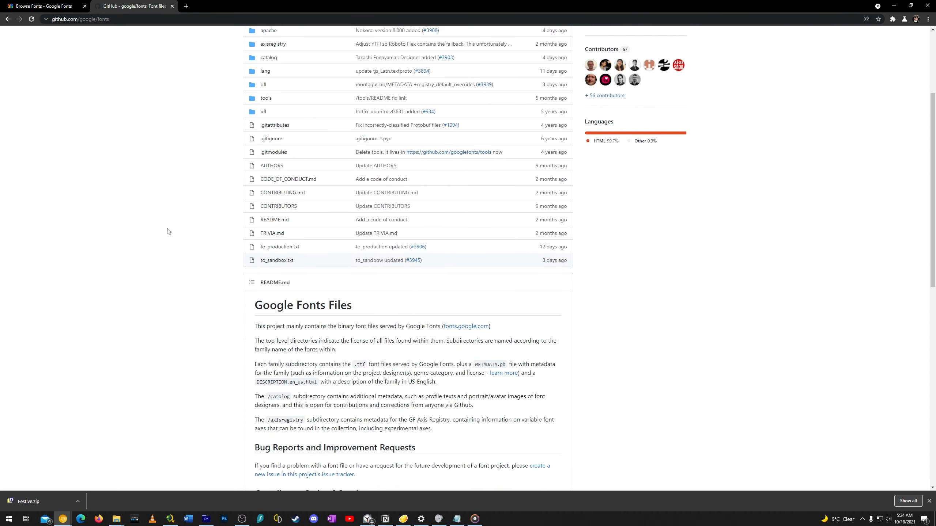
scroll(191, 240, down, 2)
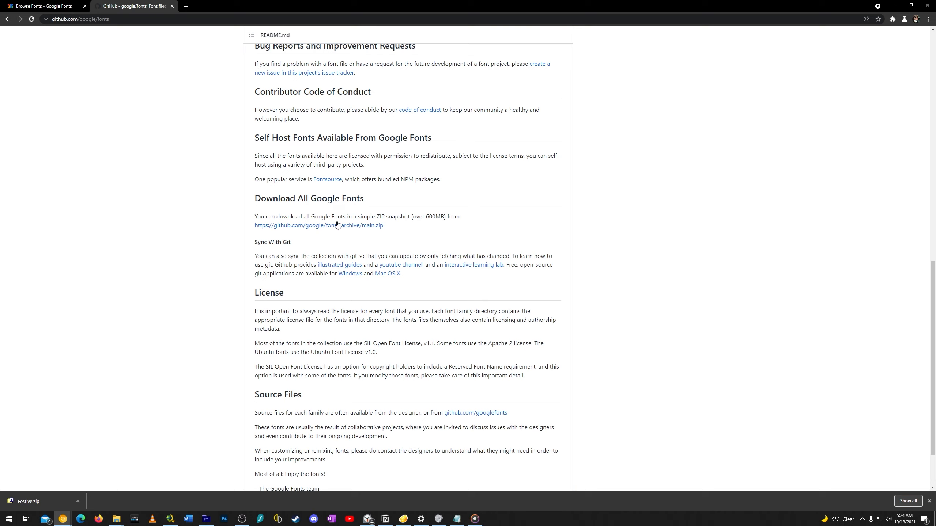
drag(384, 226, 256, 224)
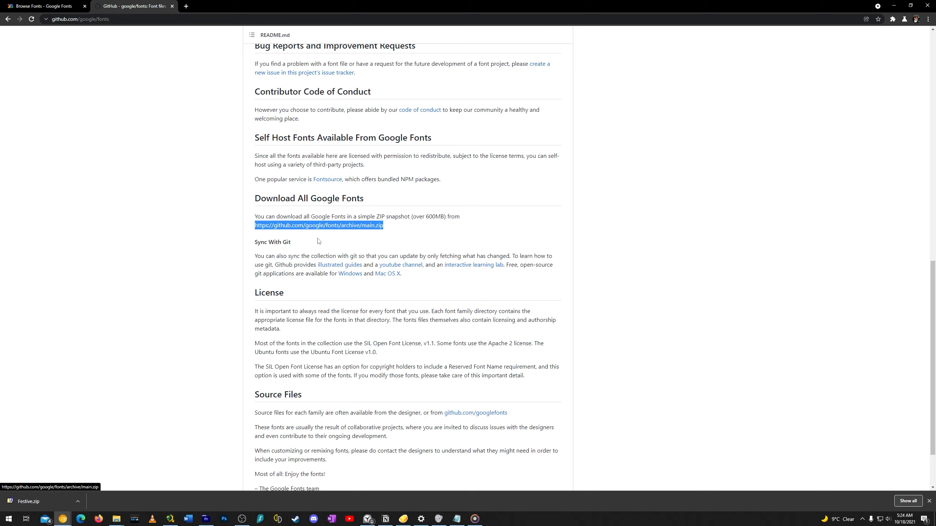
click(324, 226)
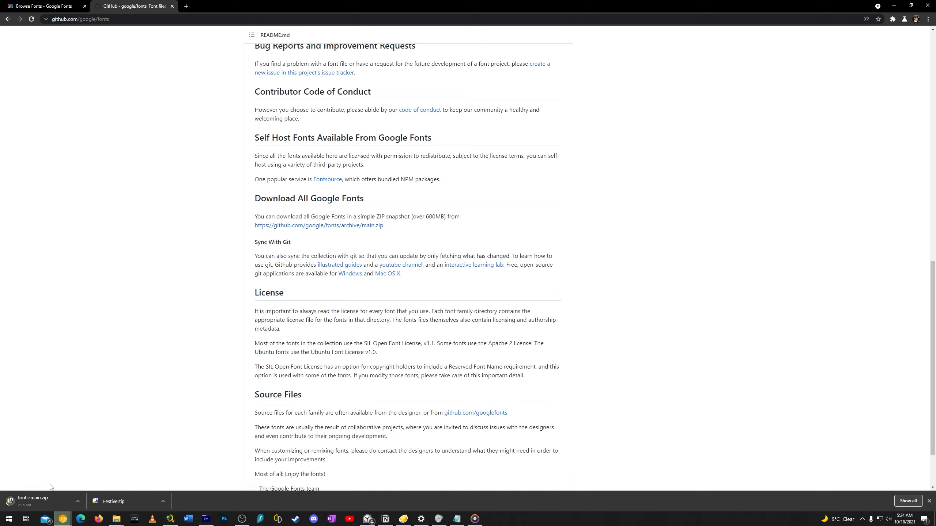
Return to the Google Fonts catalogue and examine the number of font families available
click(76, 4)
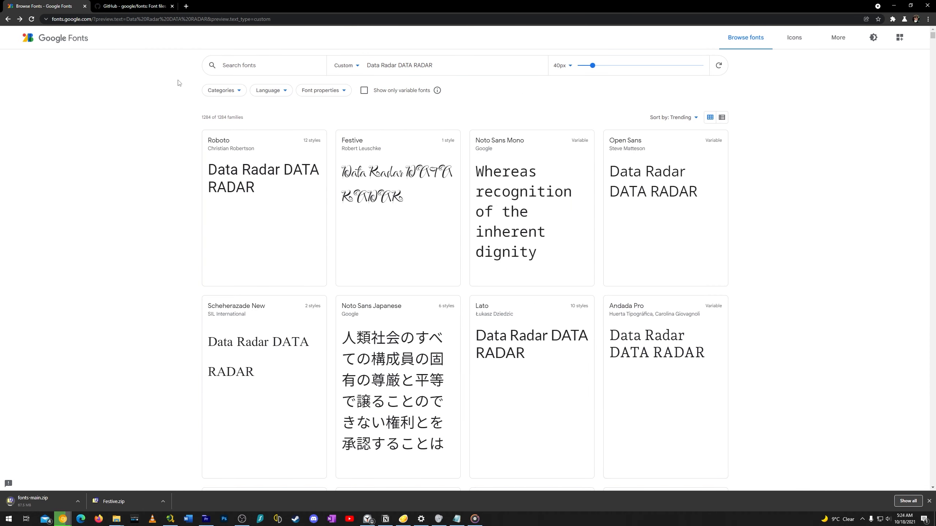
drag(227, 118, 200, 120)
click(222, 117)
double_click(222, 117)
click(228, 117)
scroll(771, 194, down, 4)
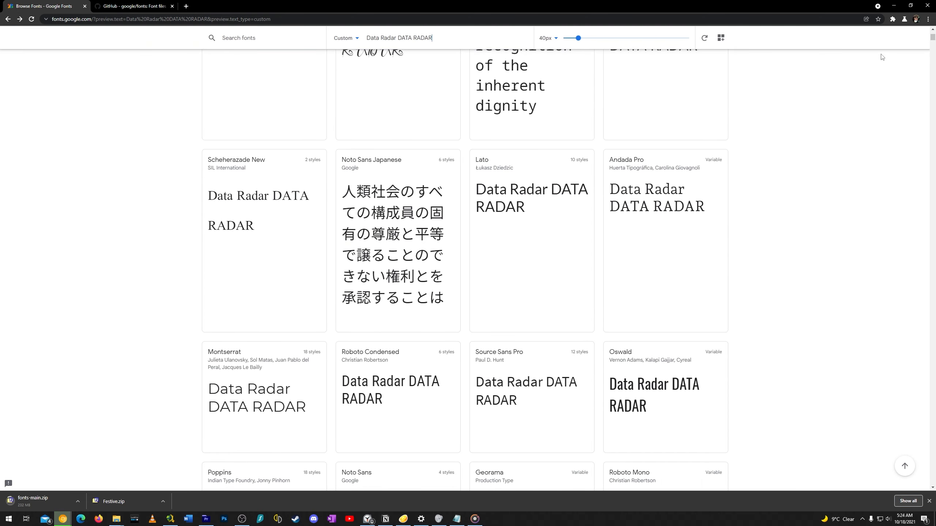
scroll(882, 56, up, 4)
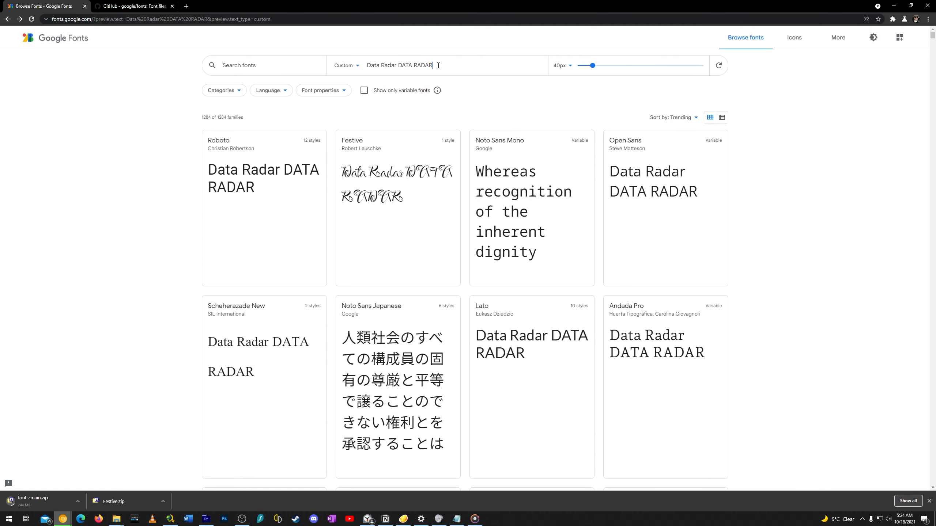
Examine how the custom preview text "Data Radar DATA RADAR" renders across the typefaces in the font list
drag(438, 65, 375, 65)
click(410, 65)
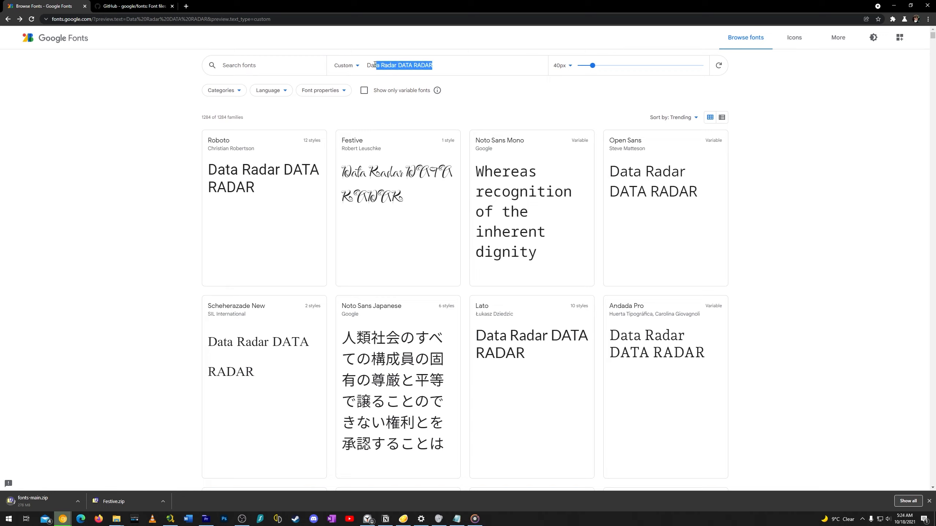
click(426, 65)
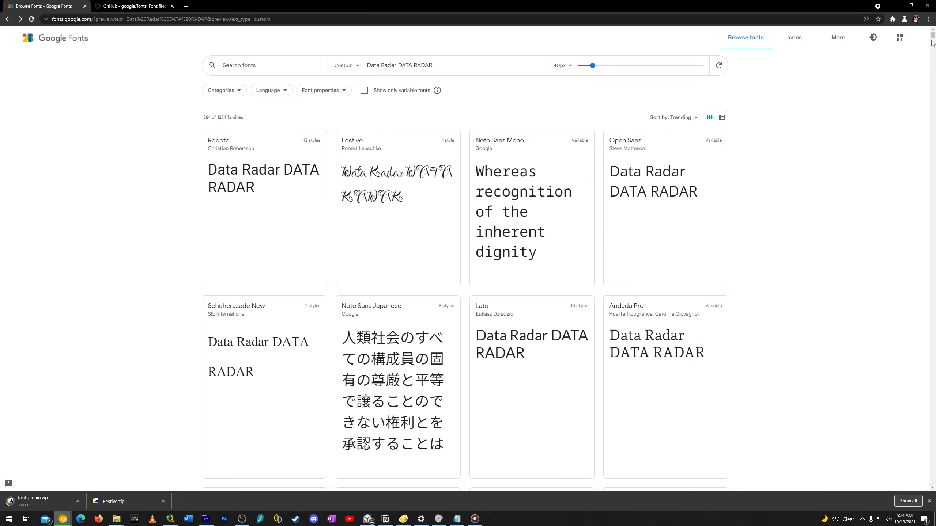
scroll(437, 157, down, 20)
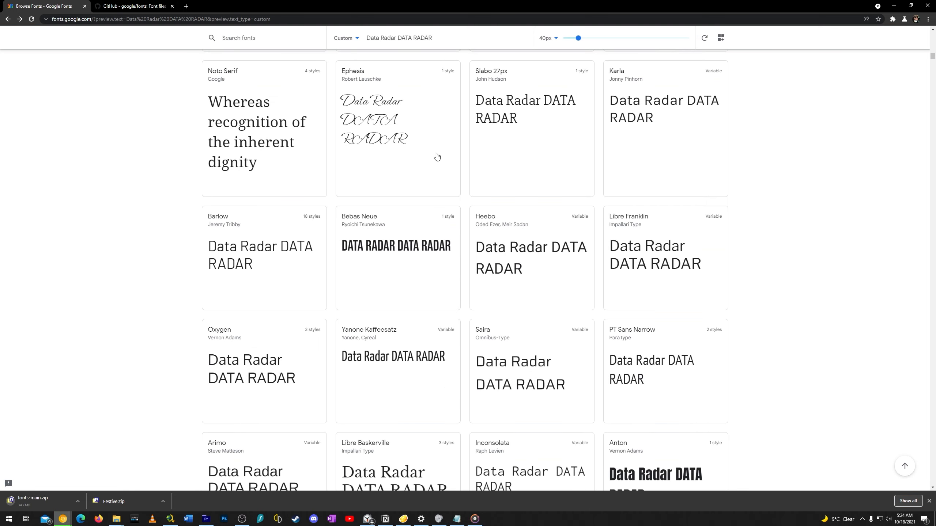
scroll(359, 286, down, 2)
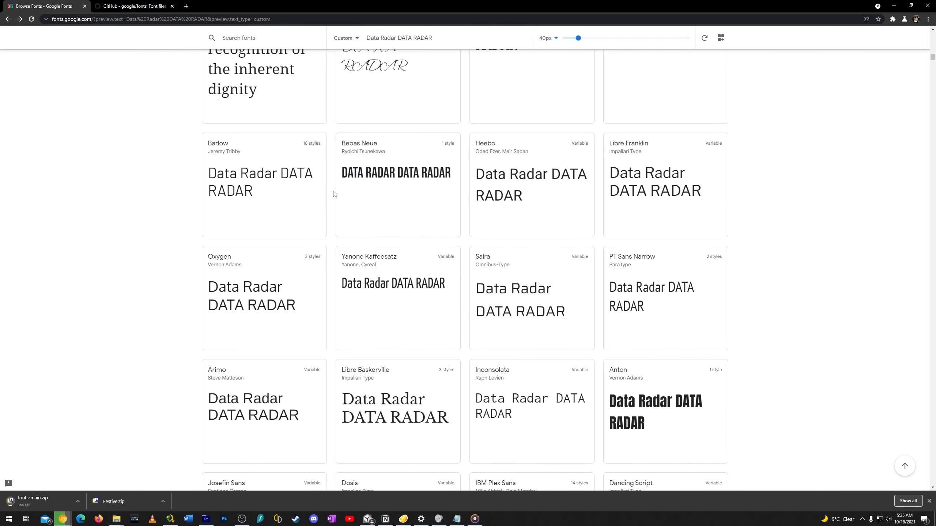
scroll(445, 295, down, 3)
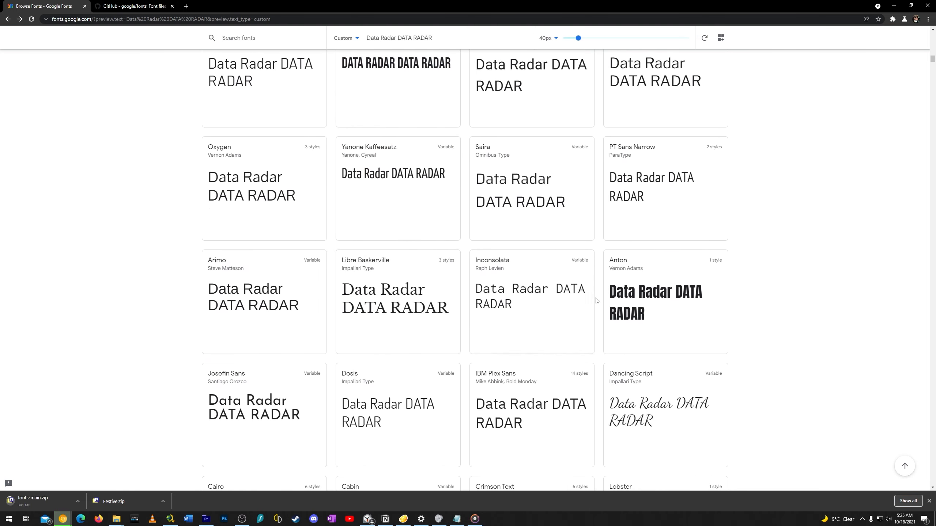
scroll(546, 316, down, 3)
scroll(515, 332, down, 3)
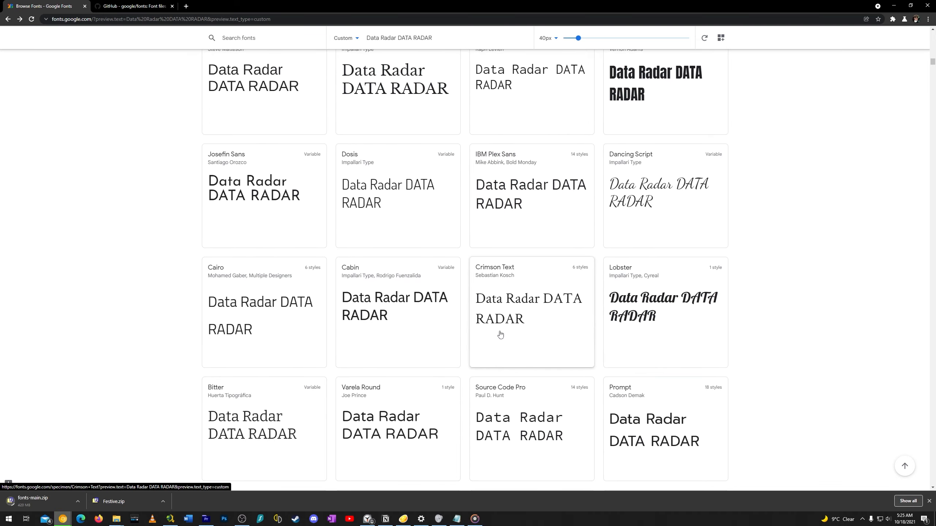
scroll(500, 334, down, 7)
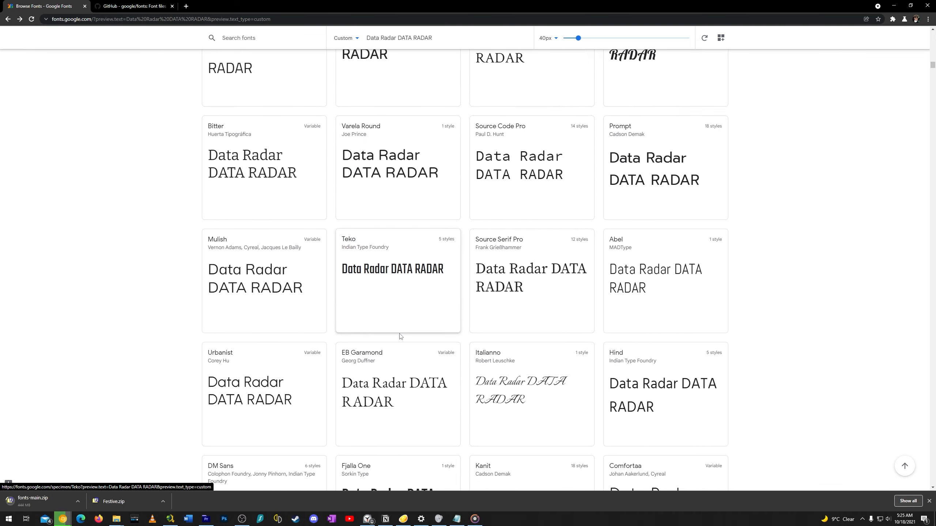
scroll(534, 331, down, 20)
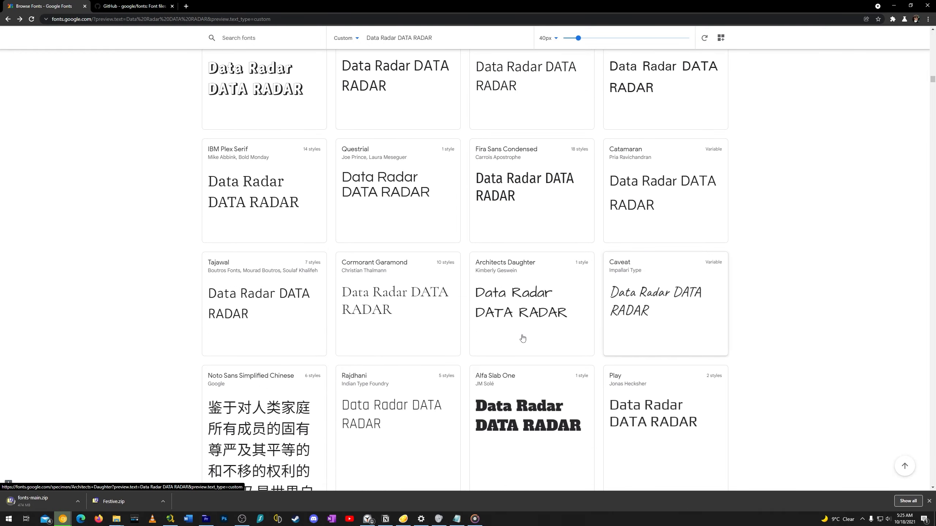
scroll(522, 338, down, 9)
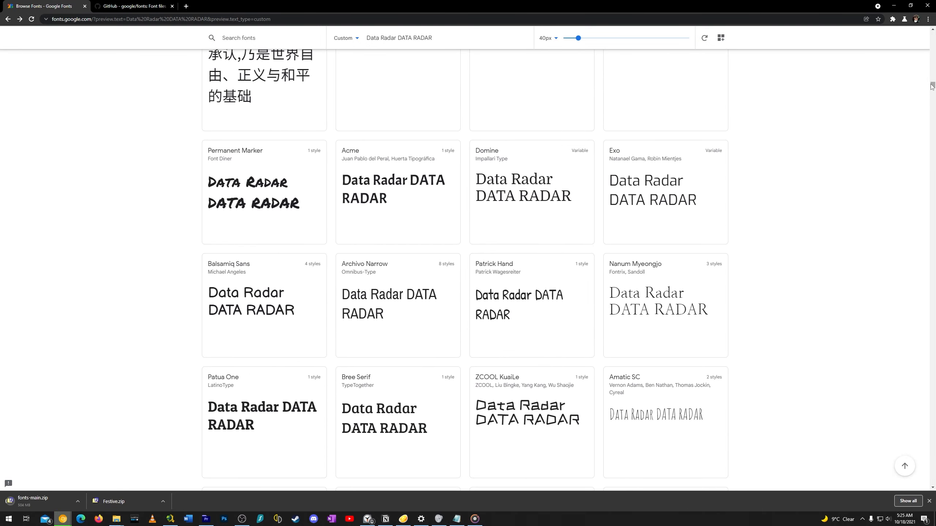
drag(932, 87, 930, 37)
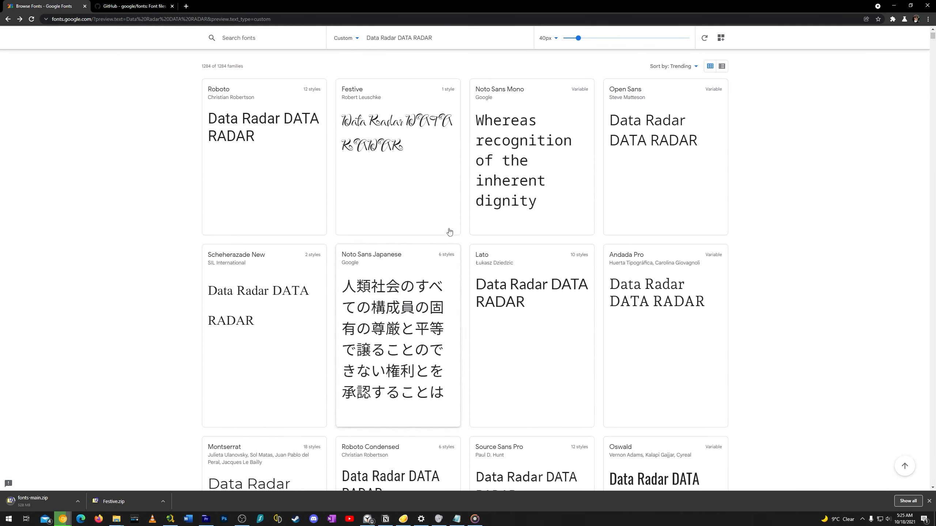
scroll(527, 280, up, 2)
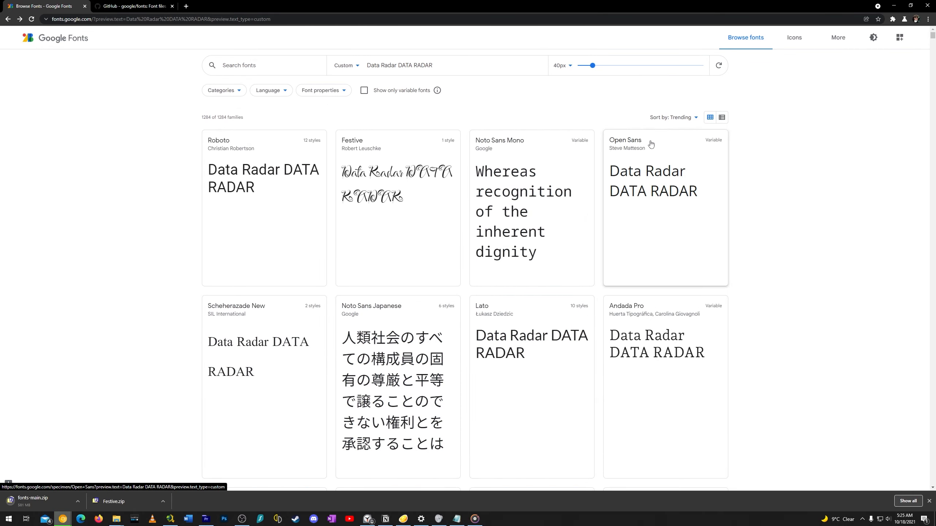
Set the preview text size to 53px, and try the list layout before returning to the grid
drag(593, 65, 598, 66)
click(721, 118)
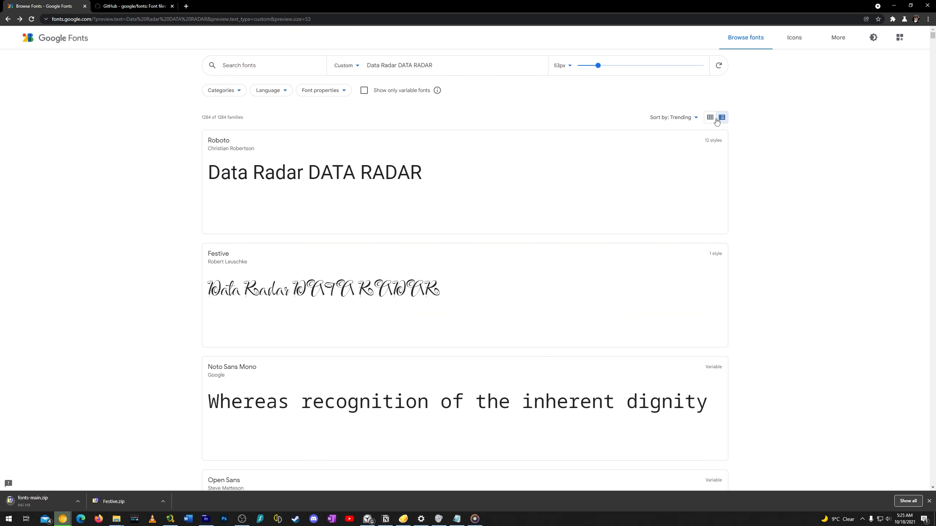
click(710, 118)
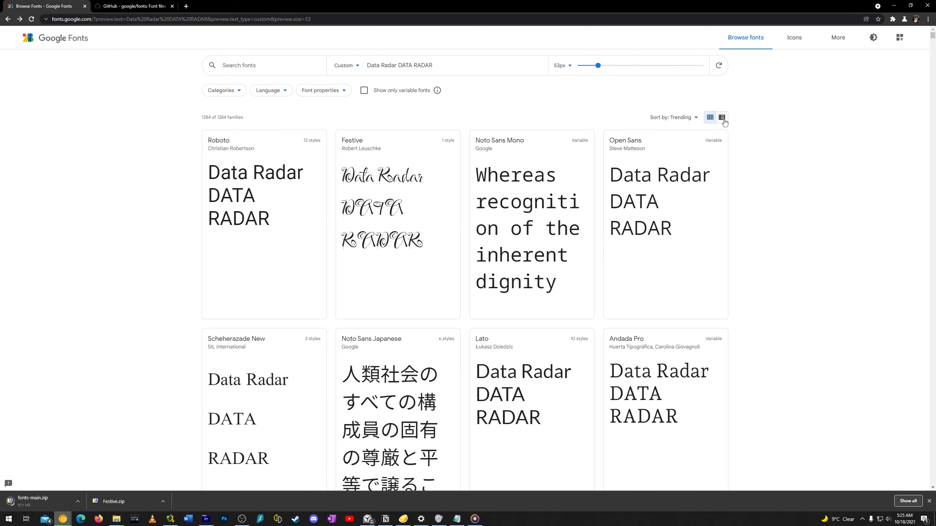
Sort the font families by Most popular, look over the list, and change the sorting to Newest
click(677, 119)
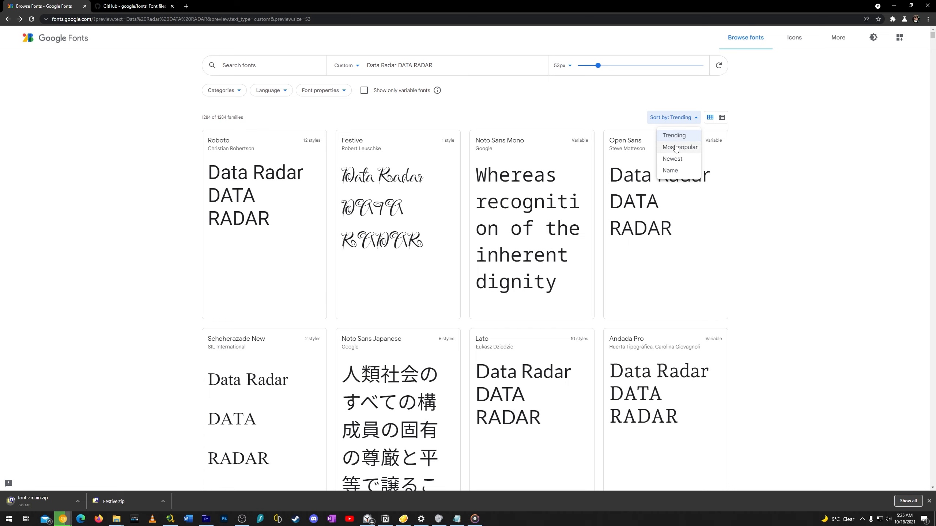
click(679, 147)
scroll(591, 234, down, 4)
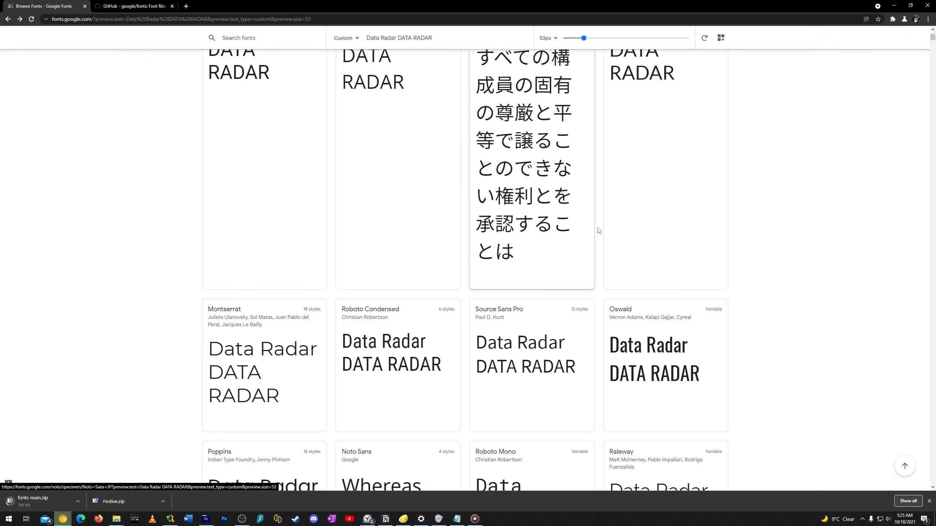
scroll(600, 230, up, 4)
click(673, 118)
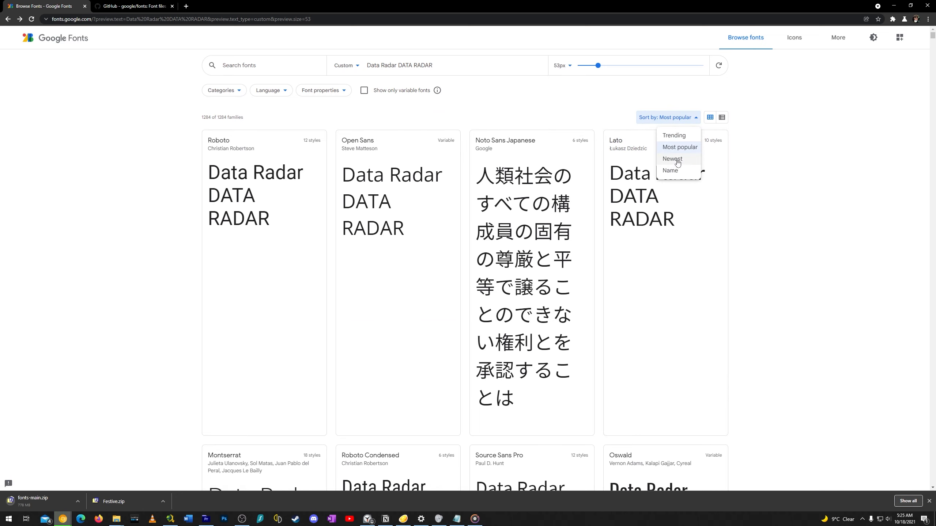
click(673, 158)
Sort the font families by Name, and return the sorting to Trending
click(672, 118)
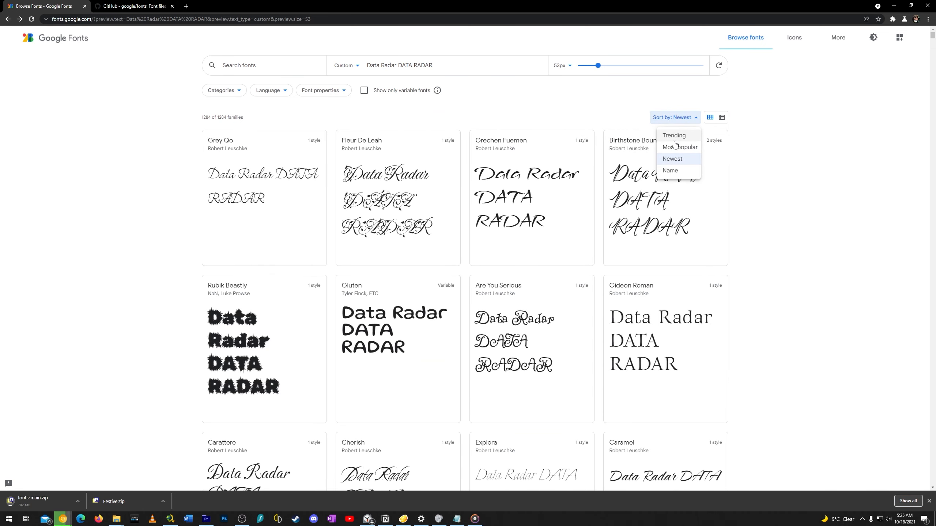
click(670, 171)
click(671, 118)
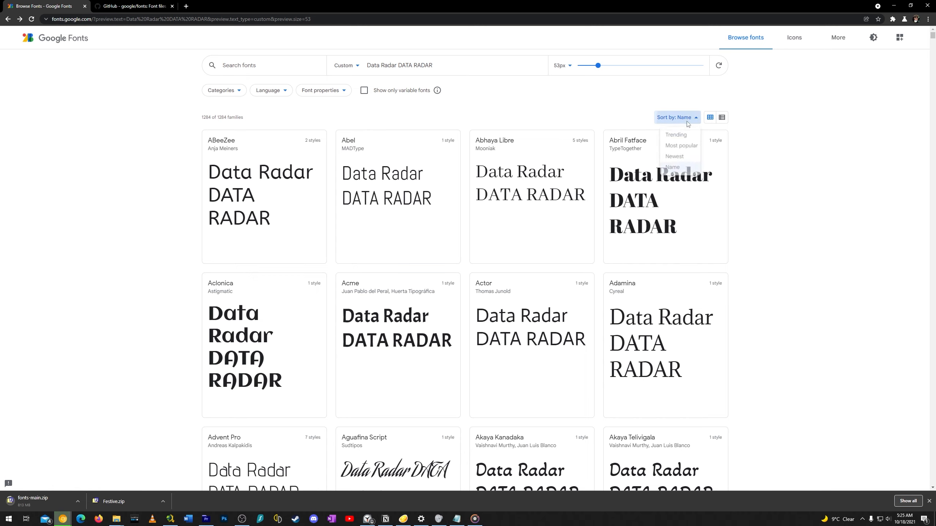
click(673, 135)
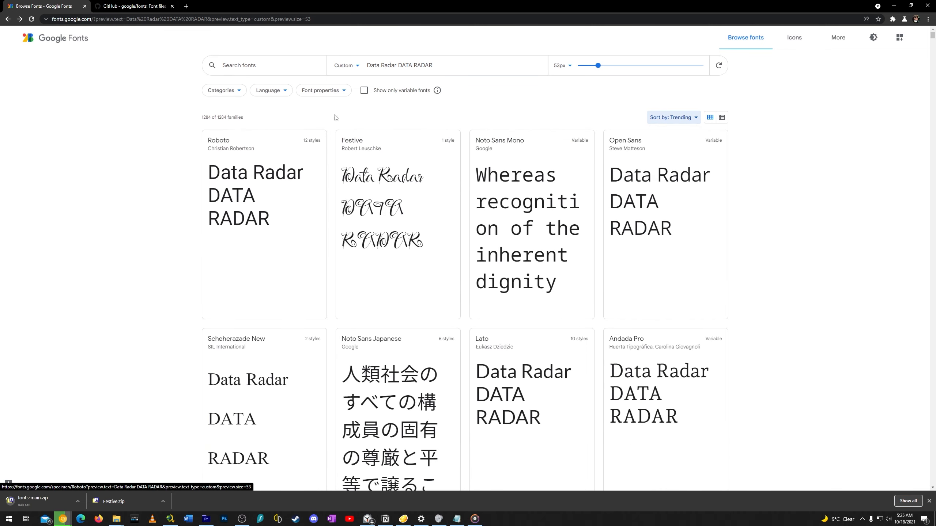
Try the Thickness filter in the font properties at different levels, and switch it off again
click(327, 90)
click(326, 90)
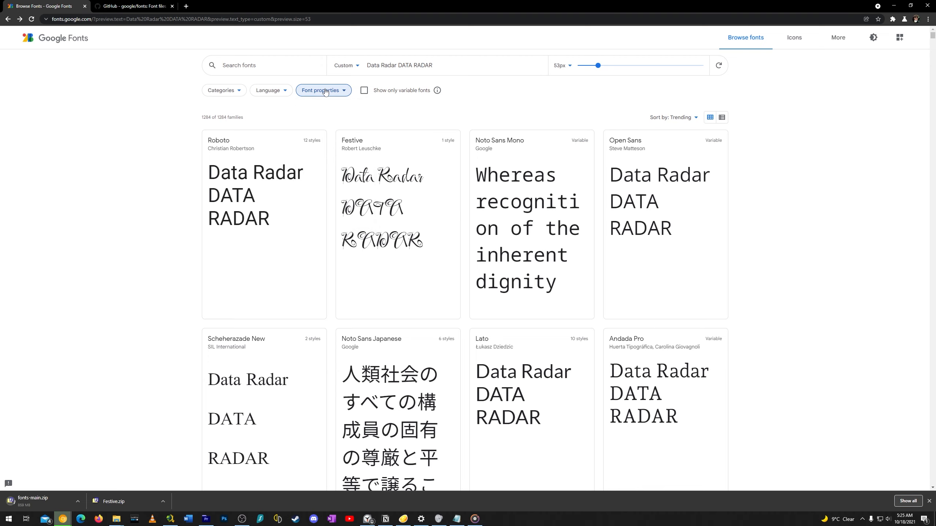
click(325, 90)
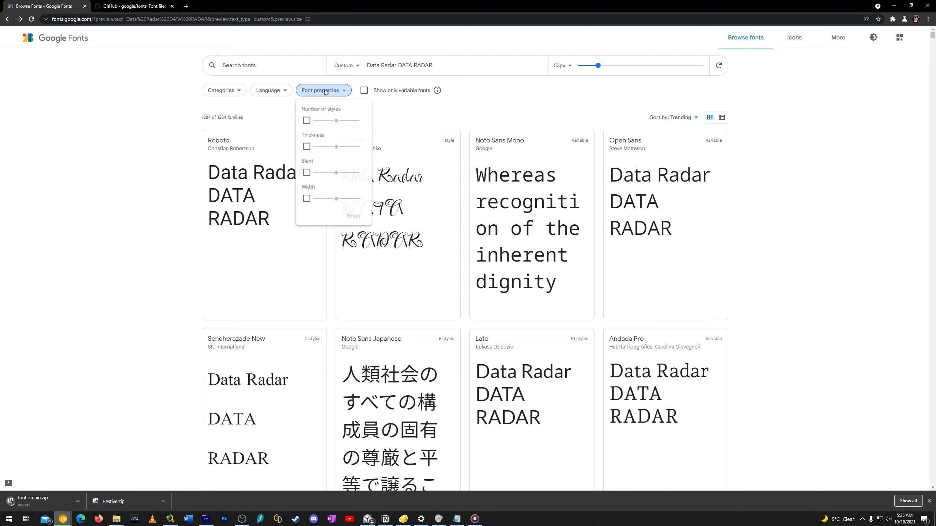
click(307, 147)
drag(353, 147, 339, 148)
click(307, 148)
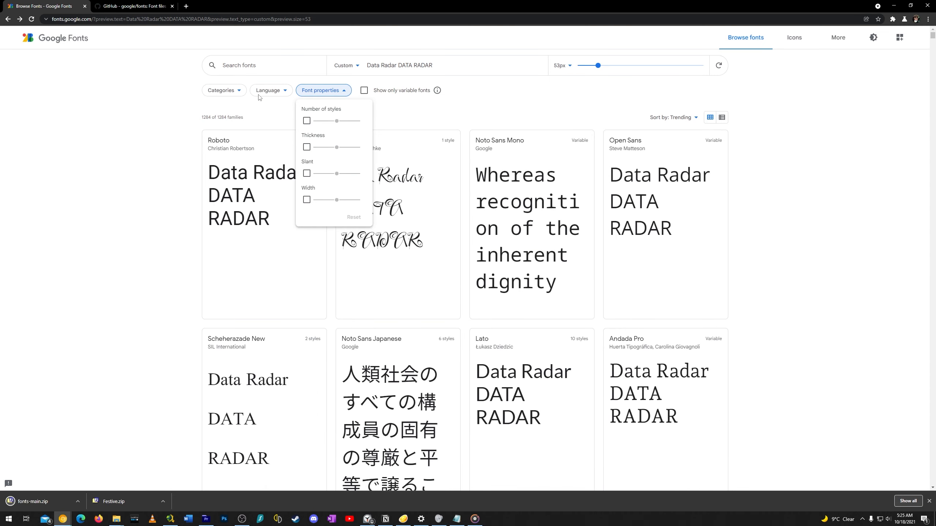
Filter the fonts by the language Chinese (Hong Kong), and reset the filter to all languages
click(271, 108)
click(268, 90)
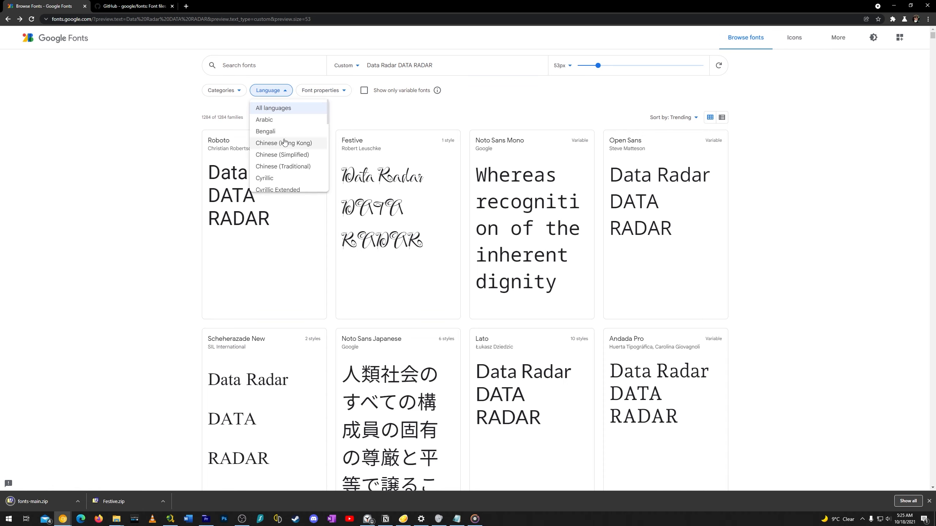
click(294, 145)
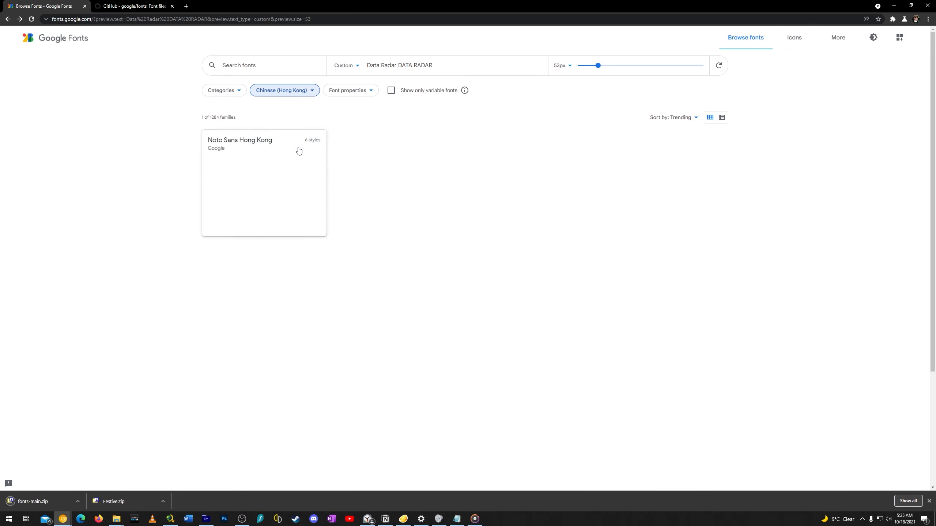
click(283, 90)
click(284, 108)
Exclude the Sans Serif and Serif categories from the font list
click(223, 90)
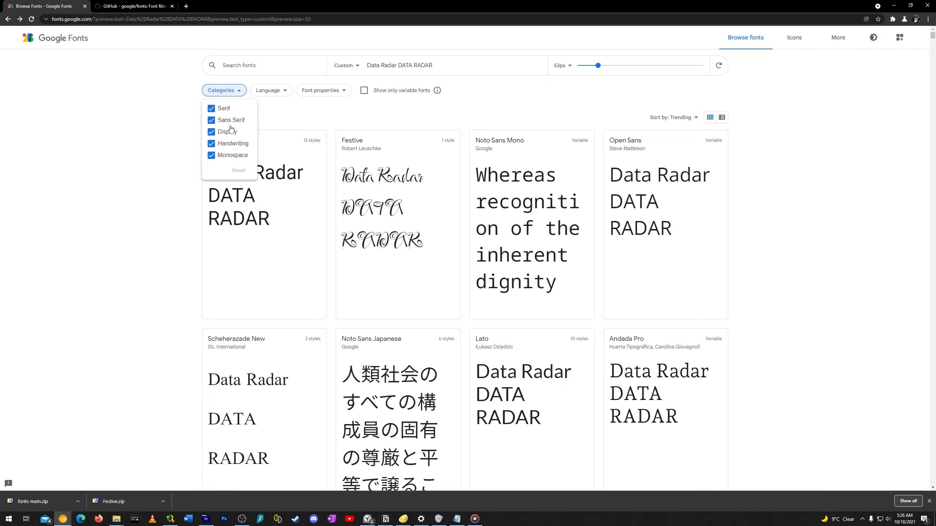
click(227, 120)
click(220, 109)
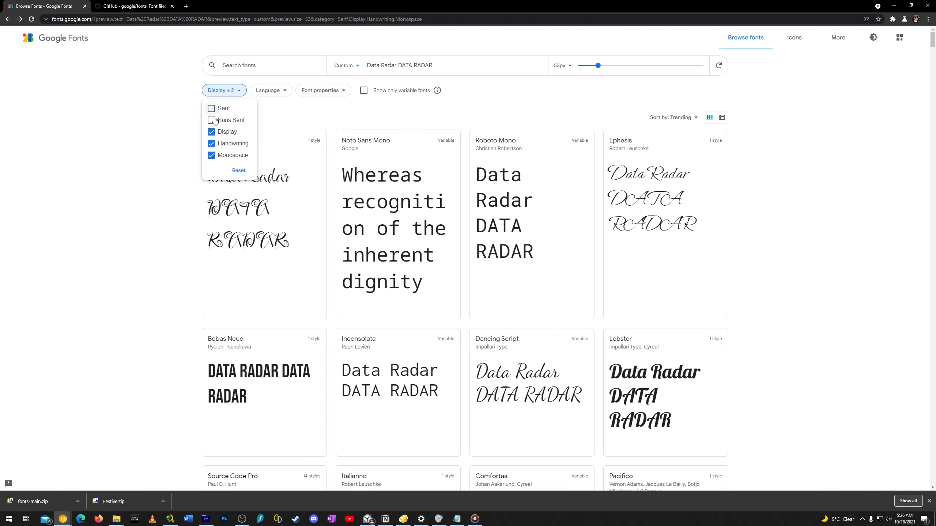
Exclude the Display and Monospace categories so that only Handwriting fonts are listed
click(221, 132)
click(221, 155)
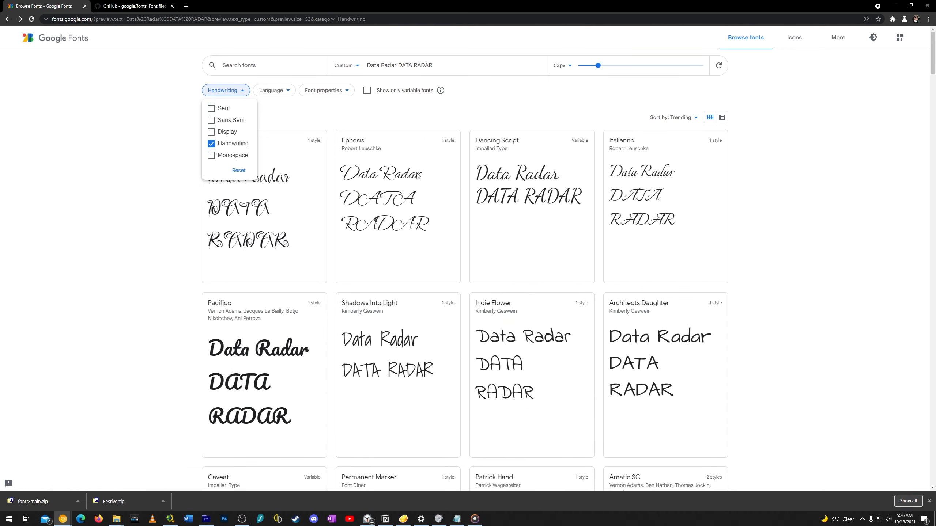
click(463, 115)
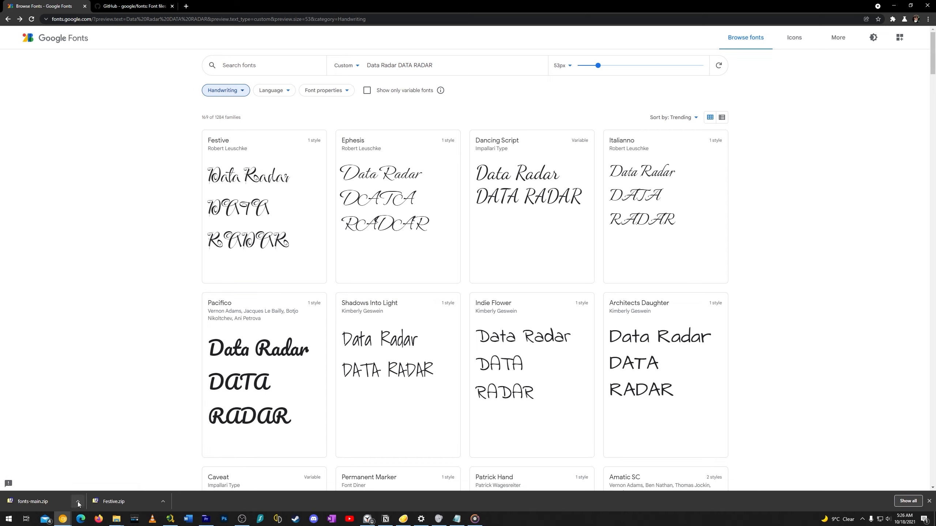
Open the downloaded fonts-main.zip archive, minimize the other windows behind it, and extract its fonts-main folder to the desktop
click(65, 500)
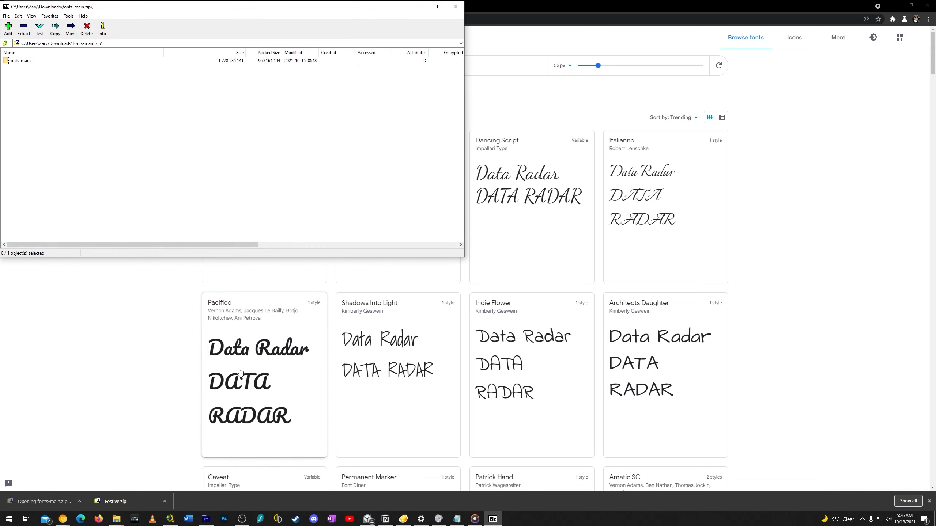
drag(96, 10, 267, 63)
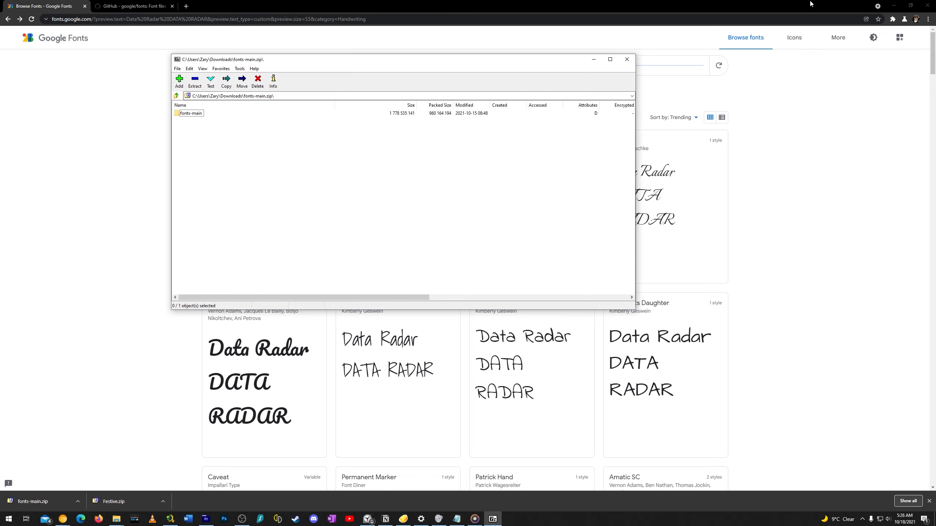
click(893, 5)
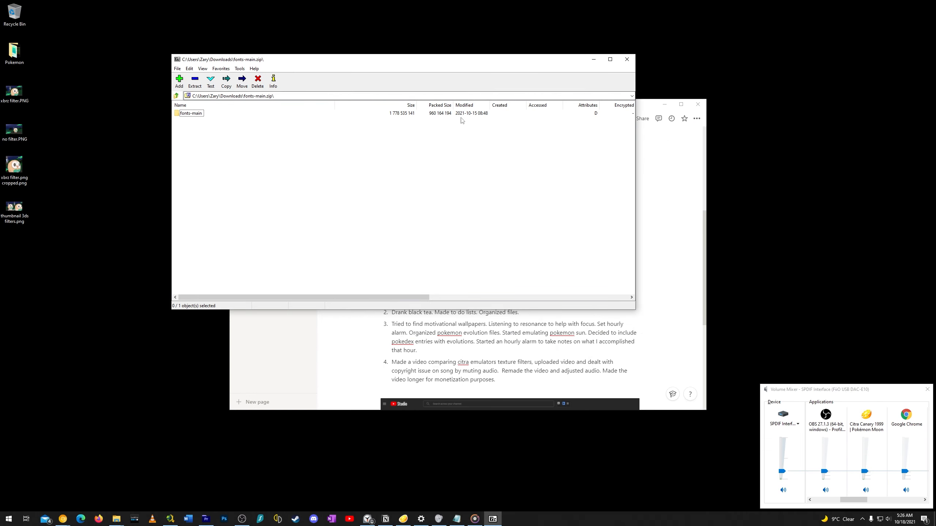
click(661, 106)
click(190, 115)
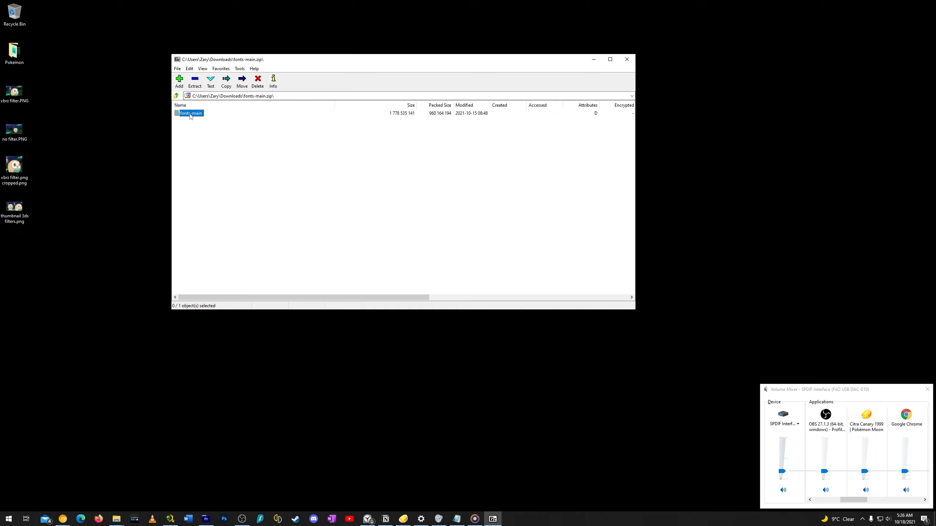
drag(77, 193, 92, 194)
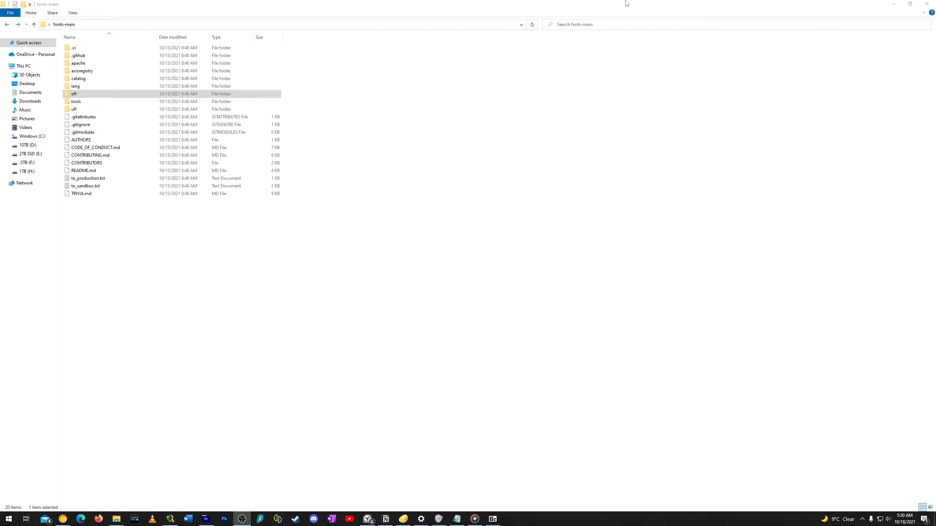
Search the extracted fonts-main folder for *.ttf and look through the list of TrueType files to its end
click(594, 23)
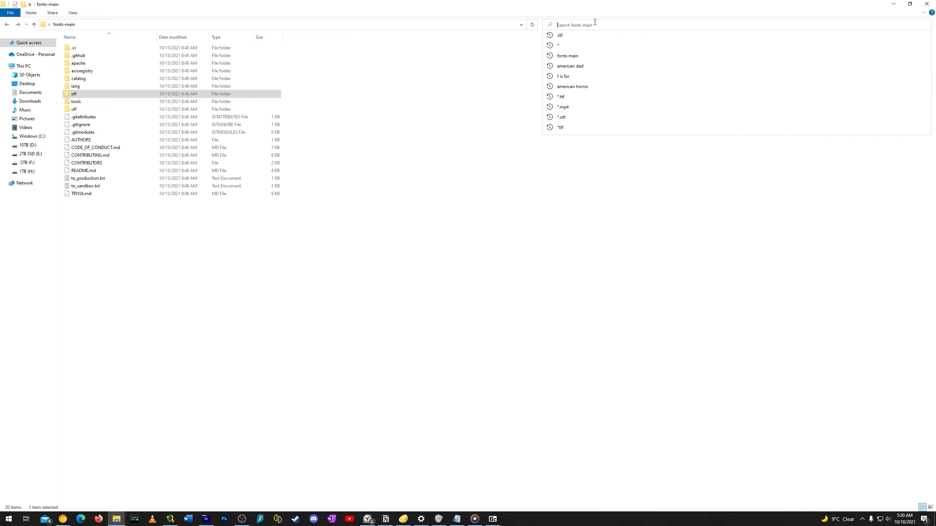
text(*)
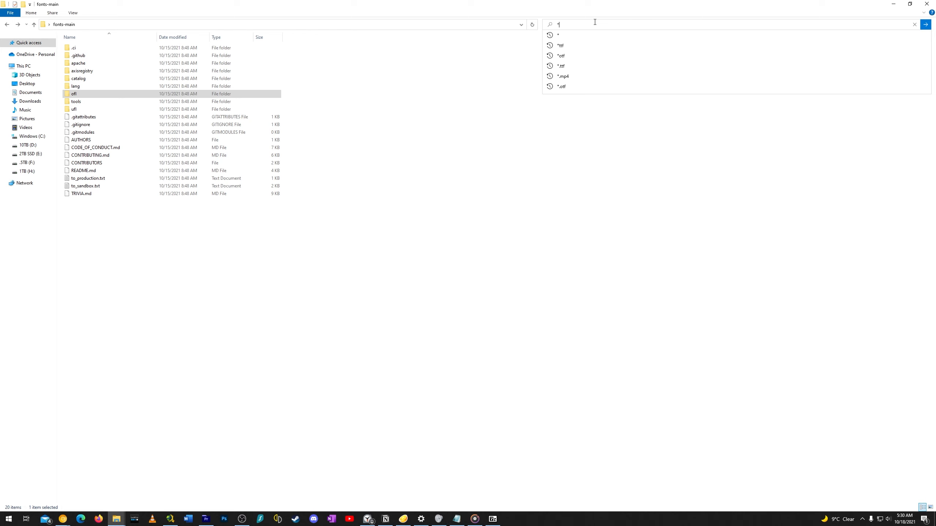
text(.ttf)
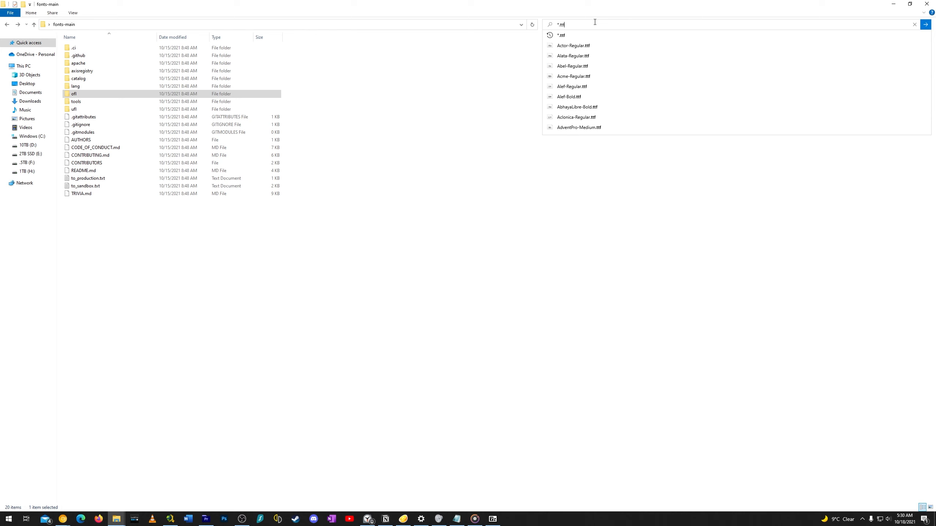
key(Return)
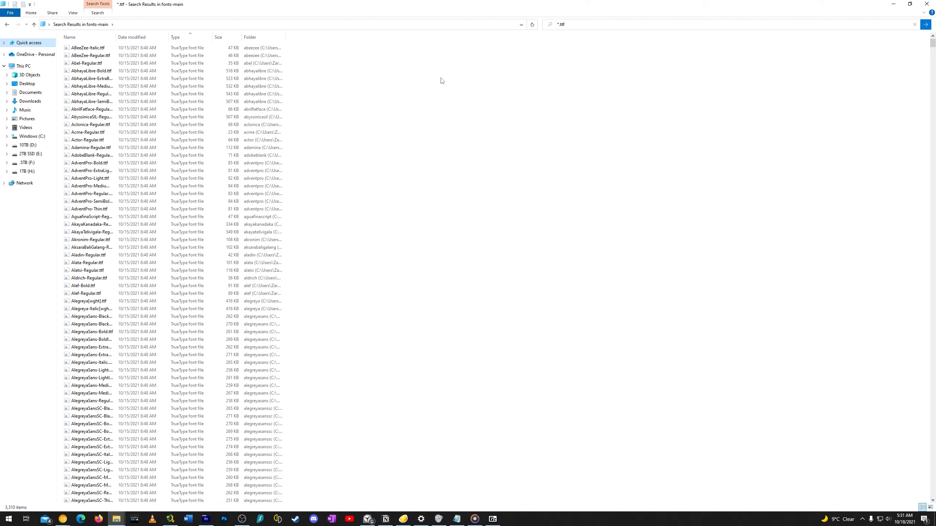
drag(933, 45, 899, 494)
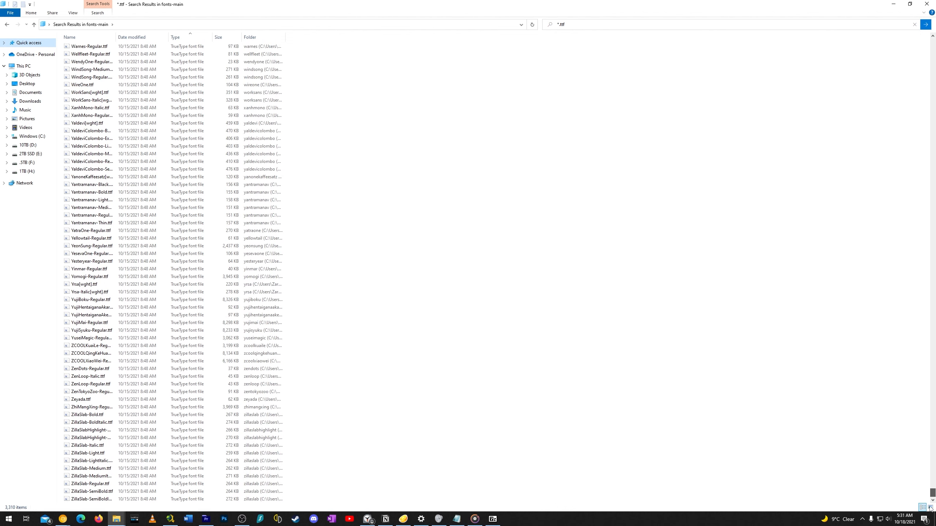
Select all the TrueType font files found in fonts-main and start installing them
click(182, 199)
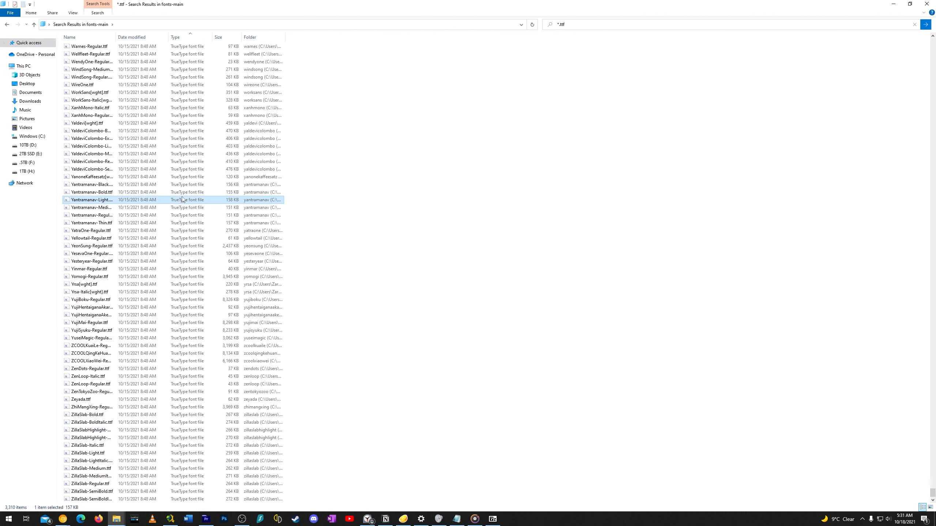
key(ctrl+a)
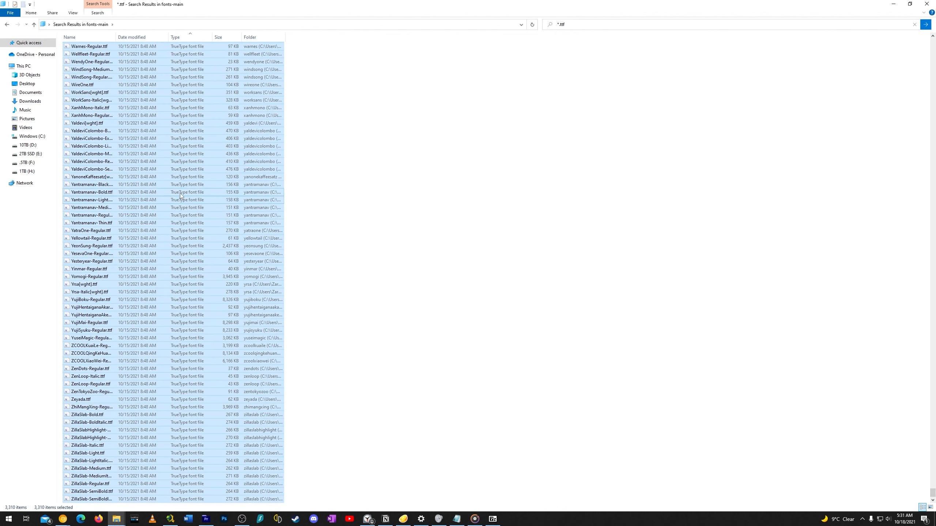
right_click(123, 168)
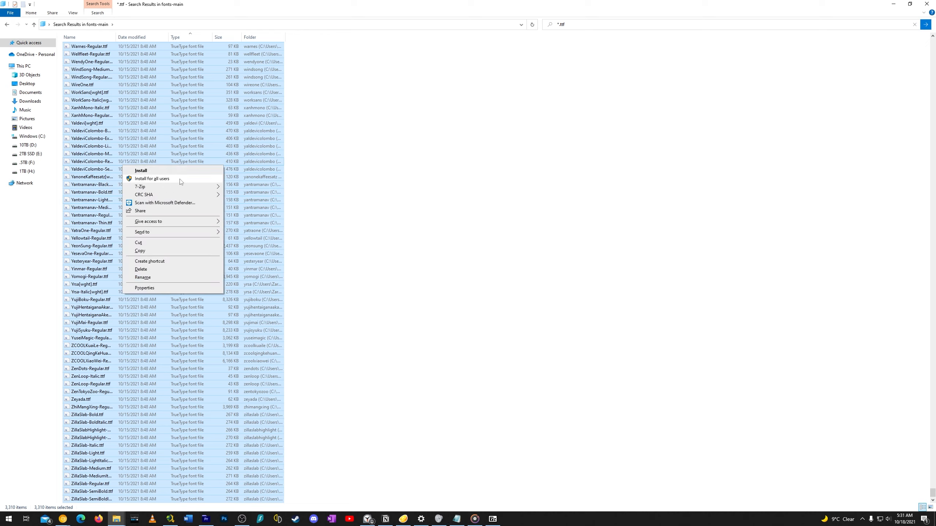
click(147, 171)
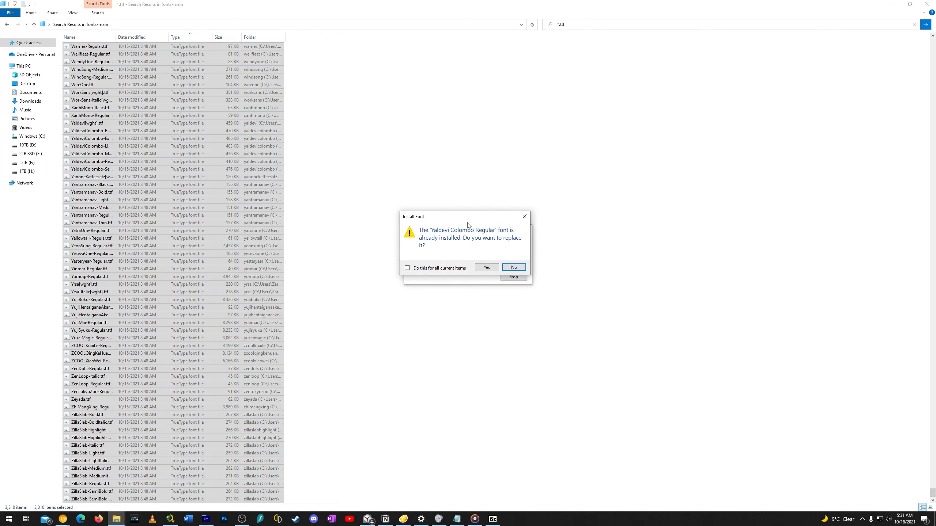
Decline replacing the already installed Yaldevi Colombo Regular font, and stop the font installation partway
drag(464, 218, 494, 316)
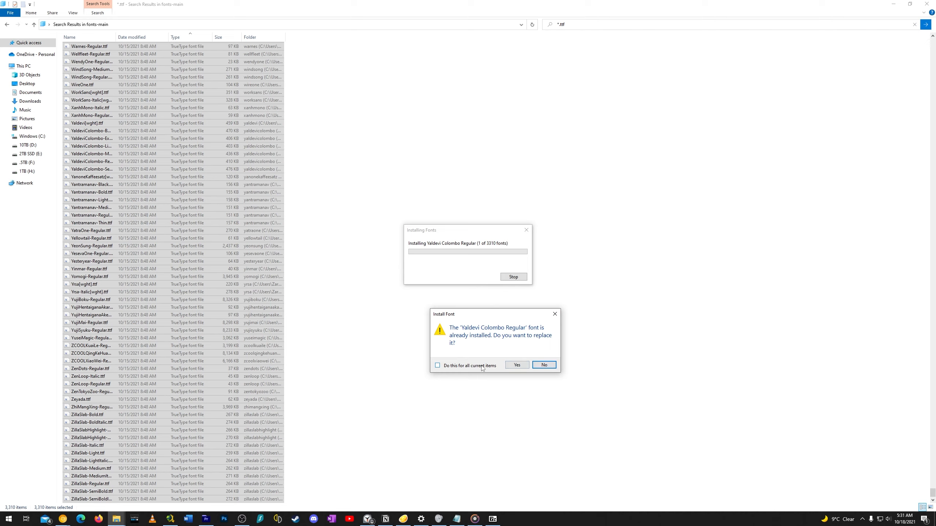
click(545, 365)
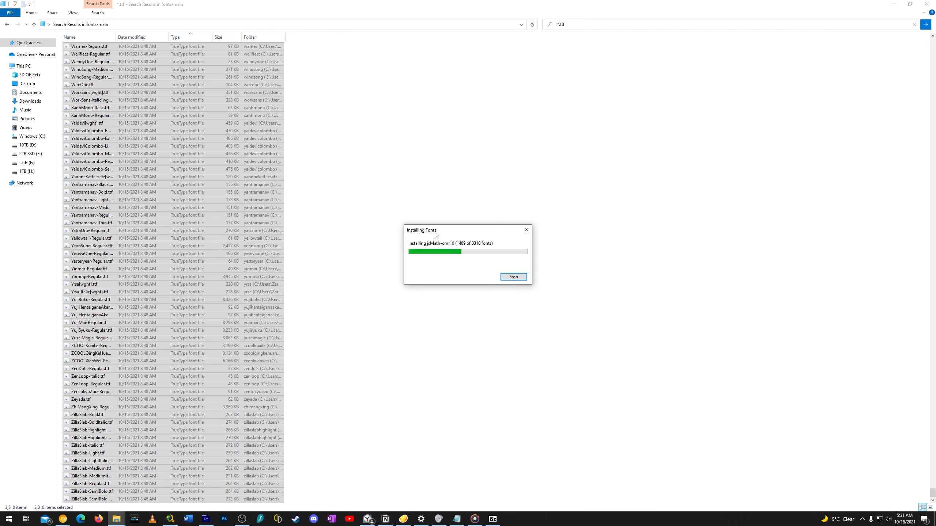
drag(436, 233, 391, 220)
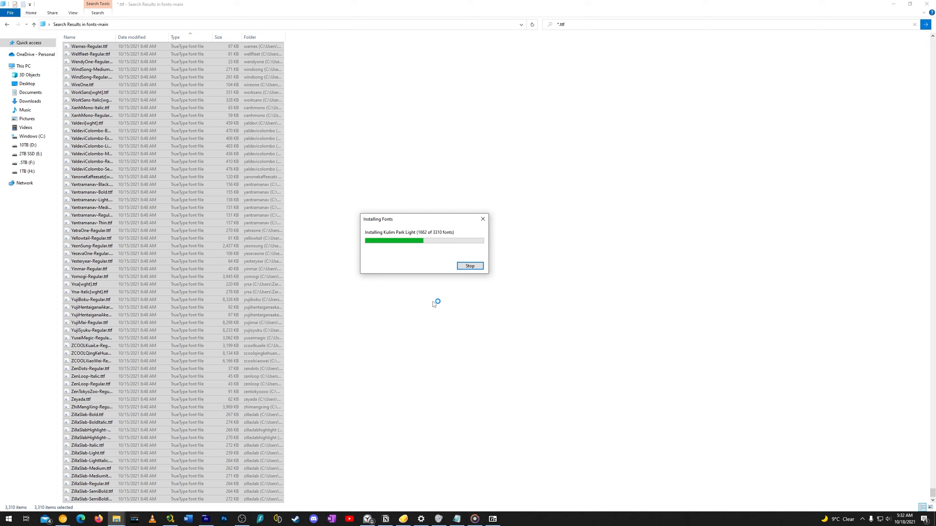
click(468, 266)
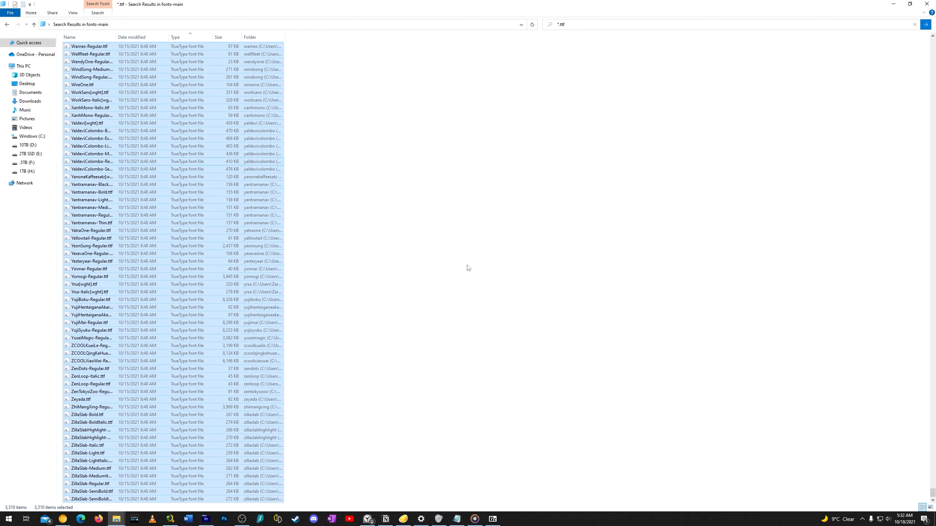
Change the search in the fonts-main folder to *.otf to list the OpenType font files
click(561, 25)
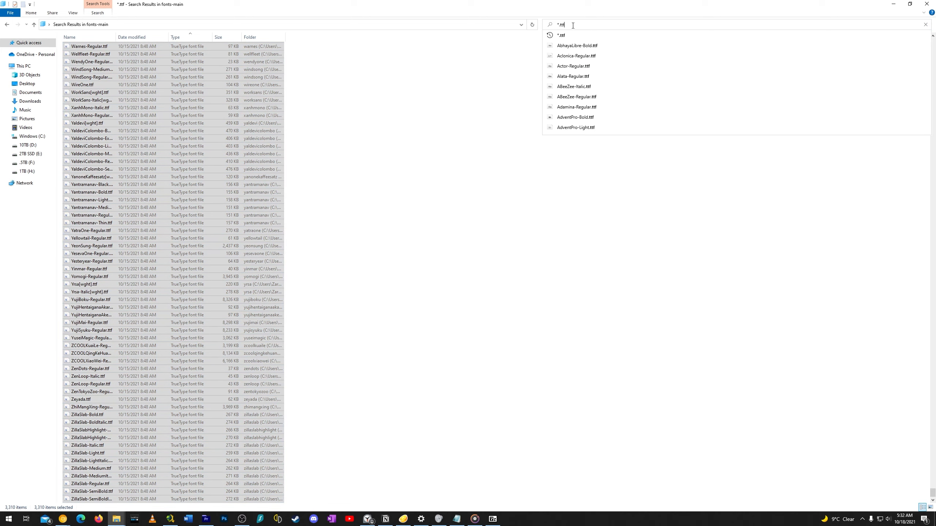
key(BackSpace)
key(BackSpace)
key(BackSpace)
text(otf)
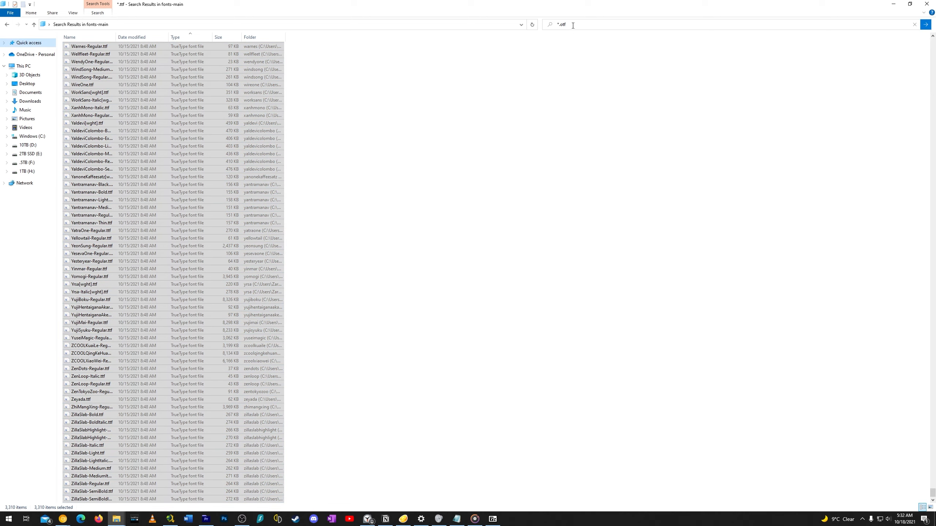
key(Return)
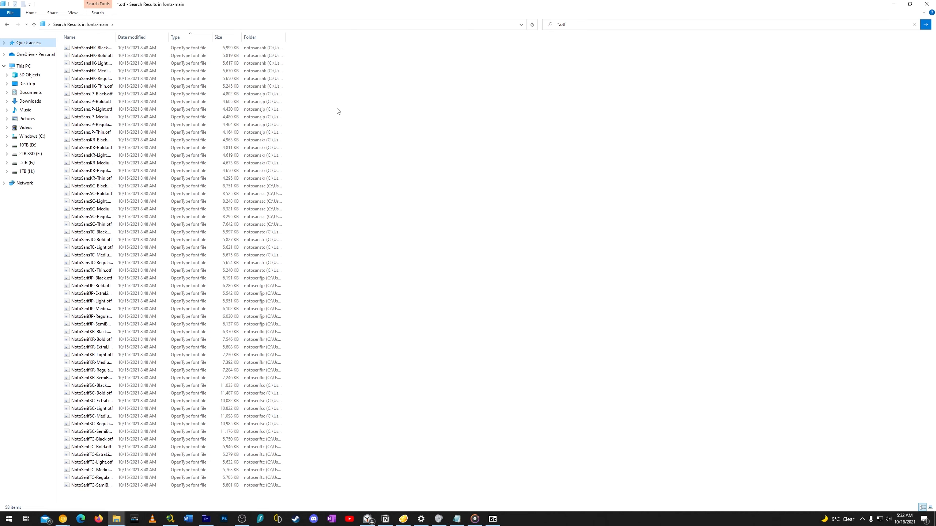
Select all the OpenType files and bring up their Install option without running it, and return to the fonts-main folder
click(177, 202)
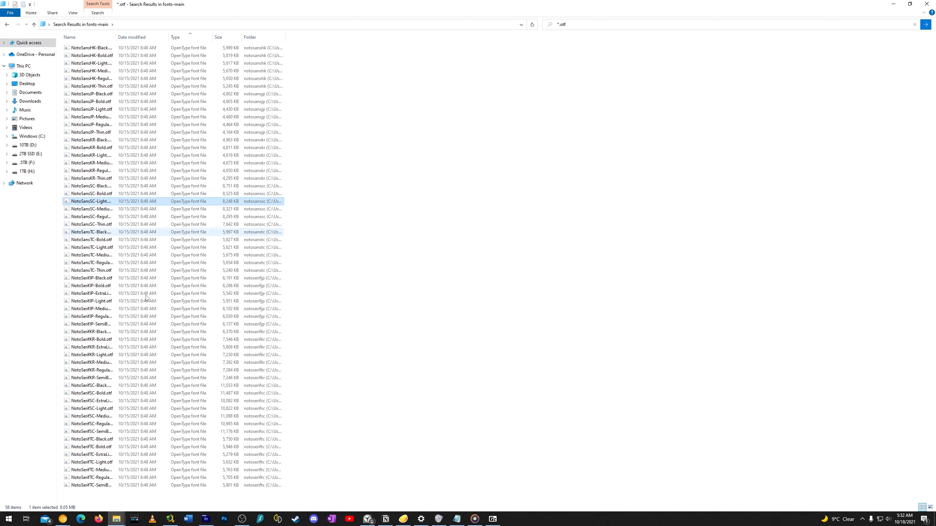
key(ctrl+a)
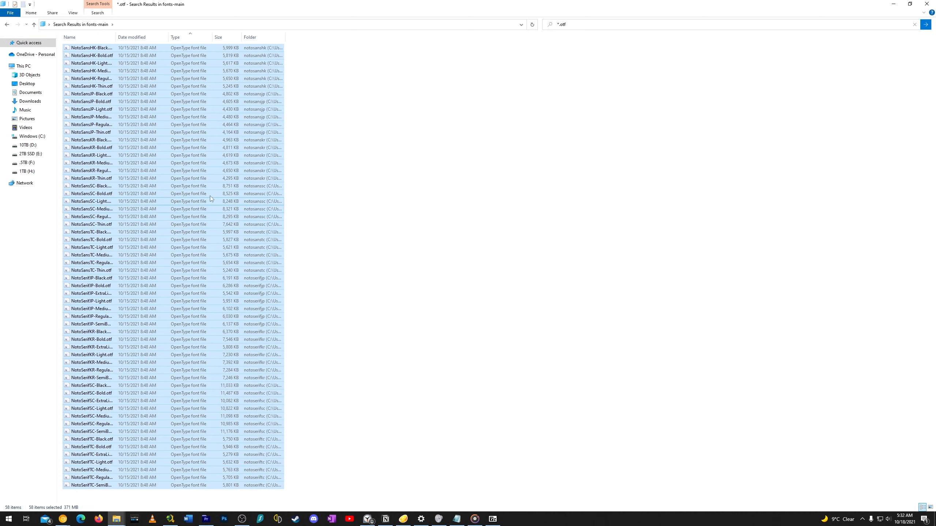
right_click(184, 302)
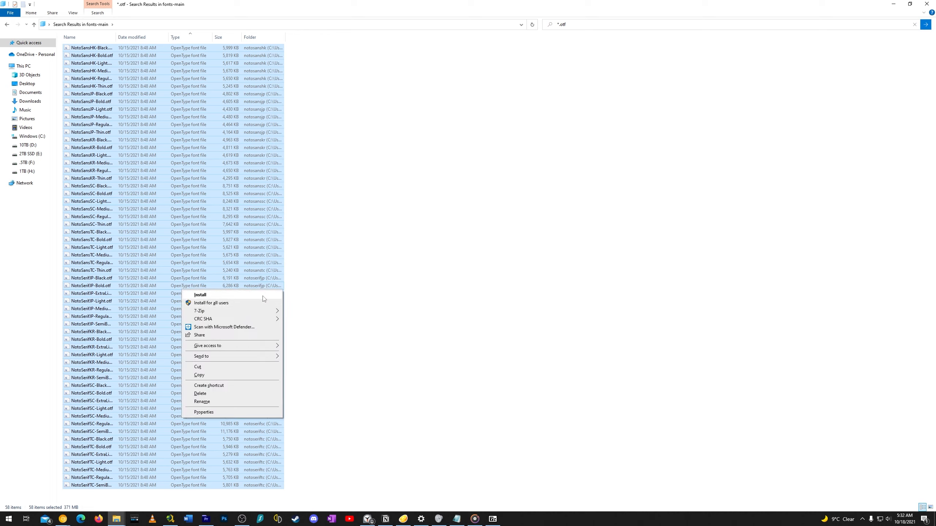
click(463, 189)
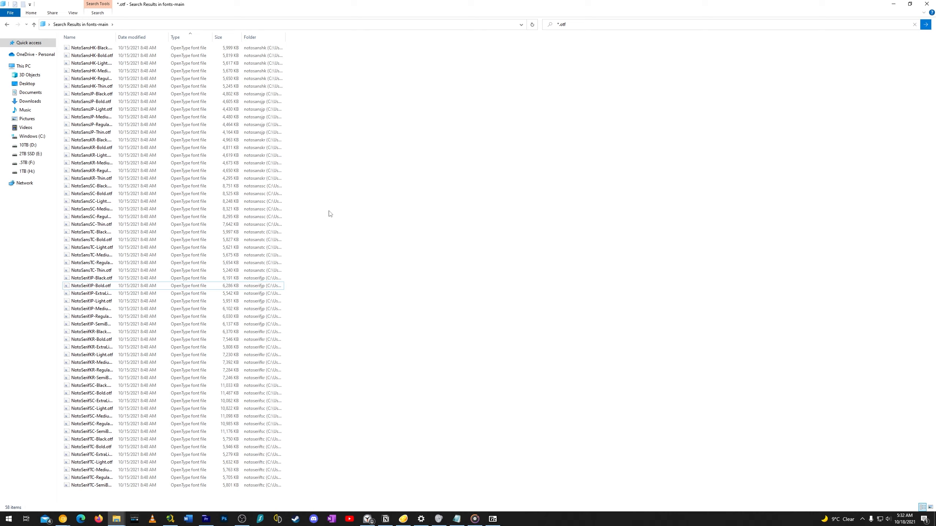
key(alt+Left)
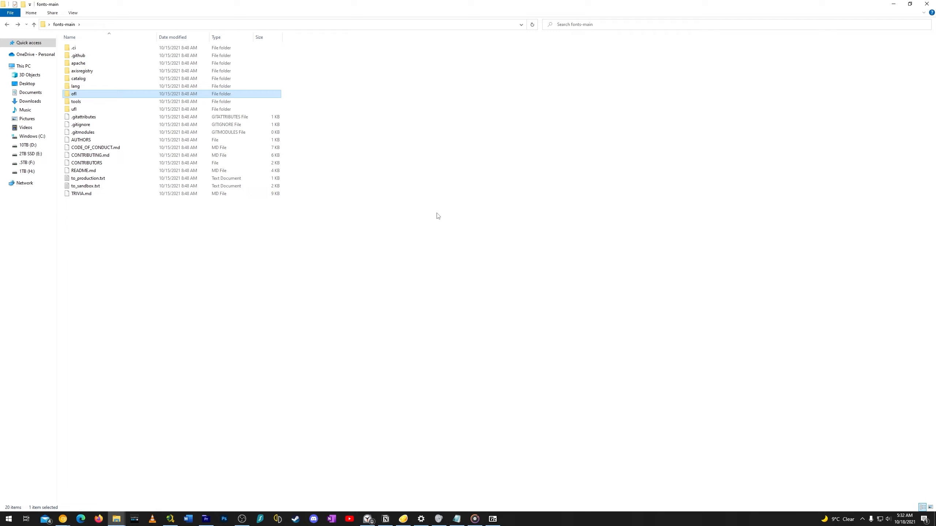